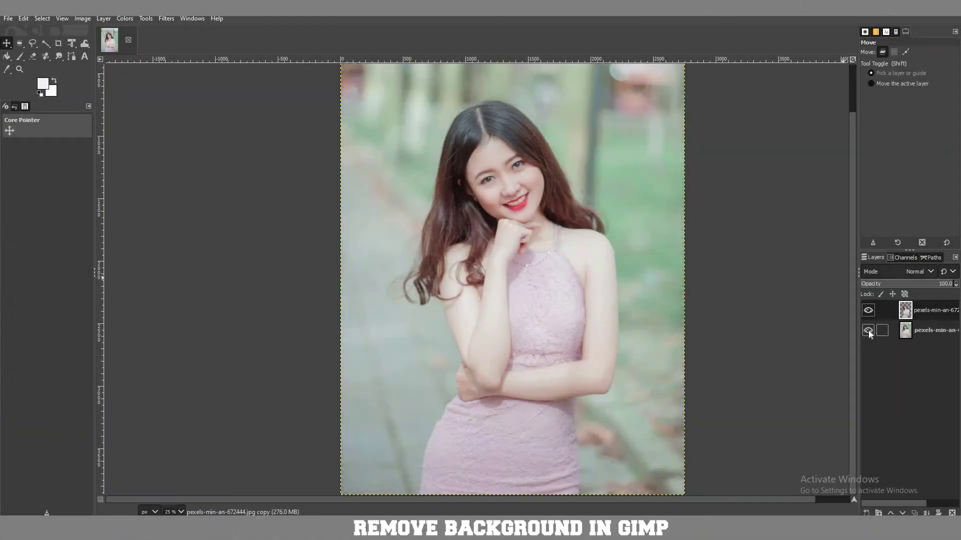
Toggle the original background layer's visibility to compare the cut-out with and without it
click(868, 331)
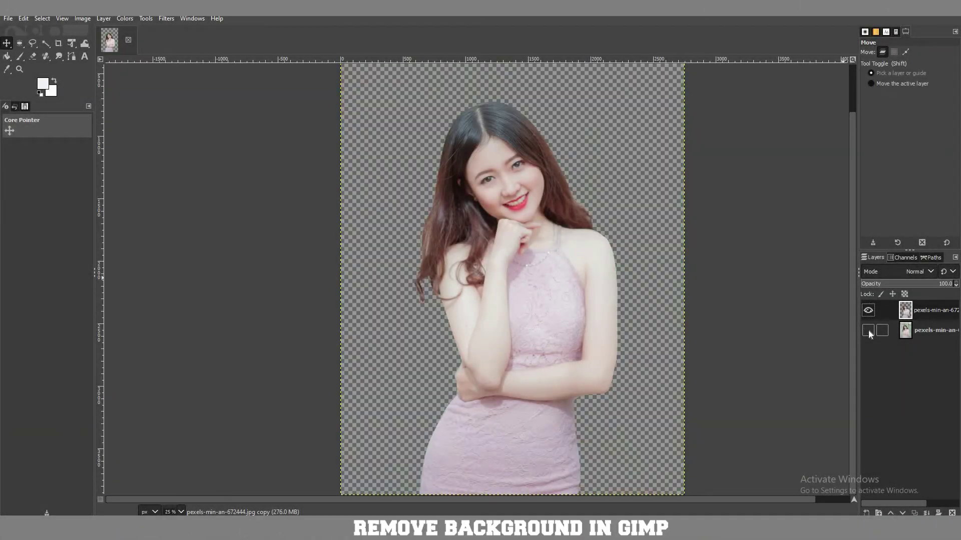
click(868, 331)
click(868, 332)
click(868, 331)
click(868, 331)
click(868, 331)
click(868, 332)
click(868, 331)
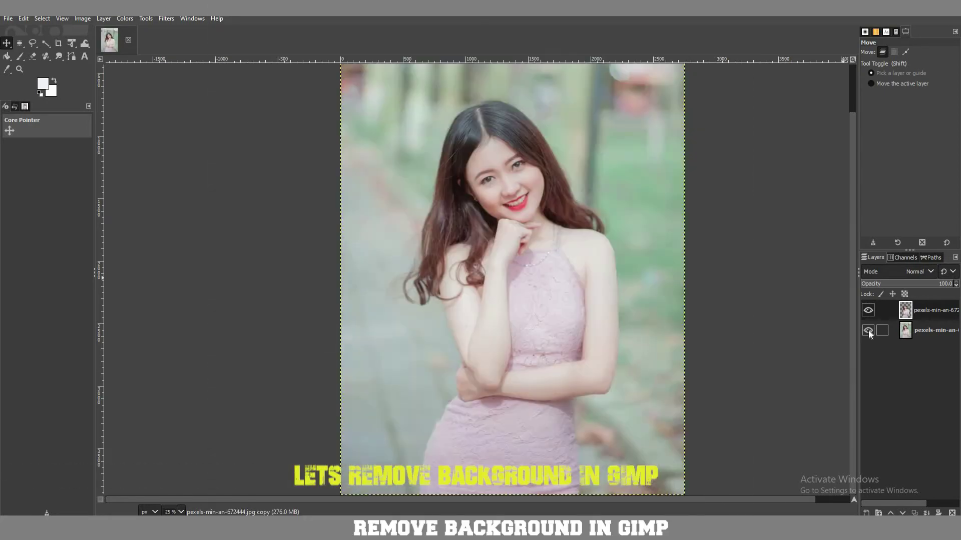
click(868, 332)
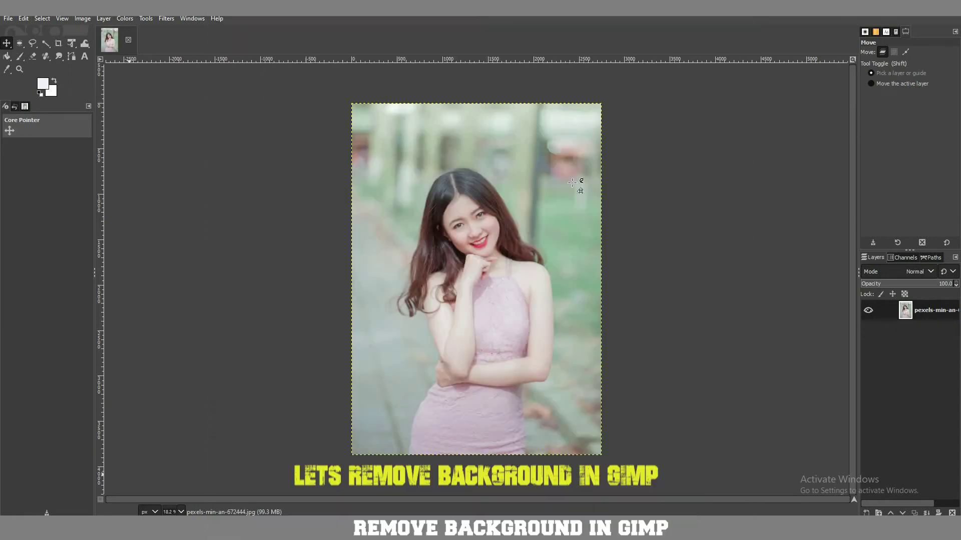
click(8, 19)
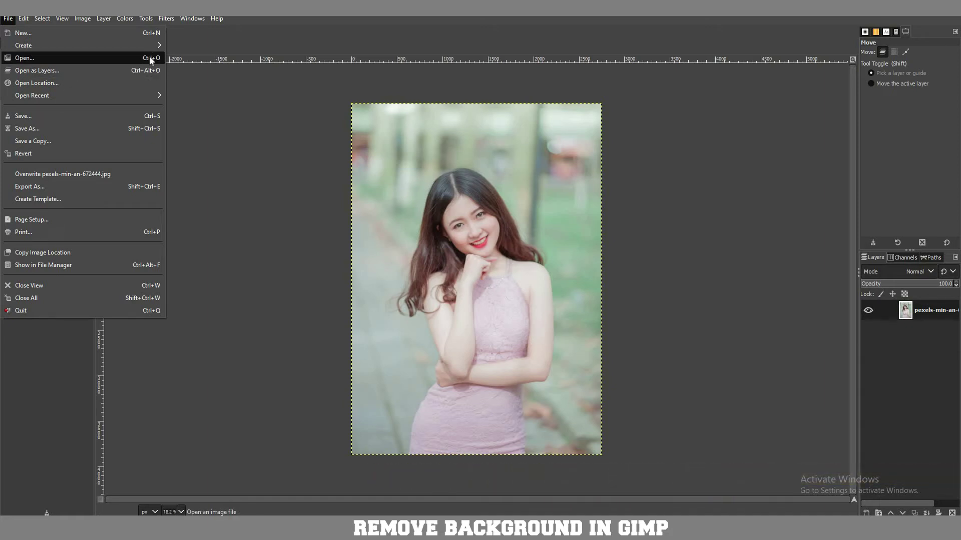
click(215, 119)
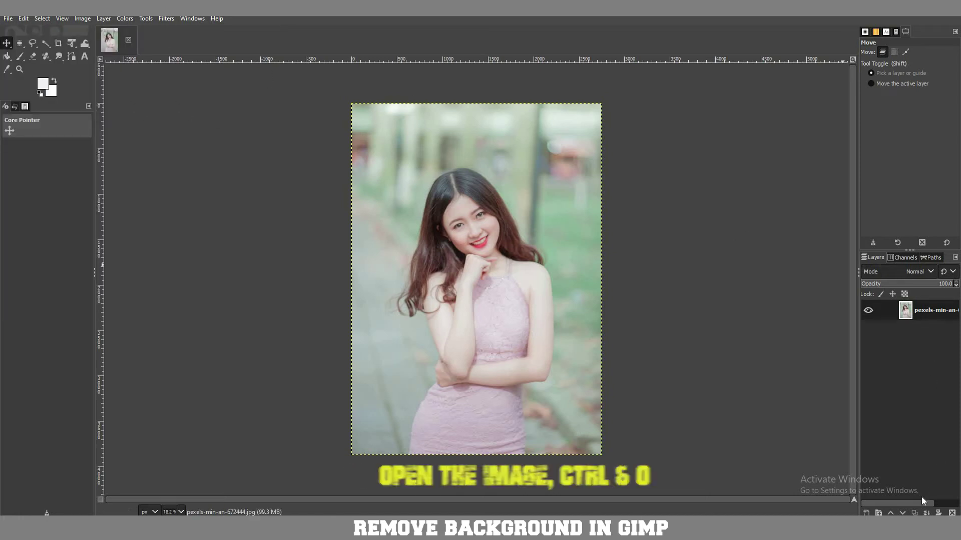
click(914, 513)
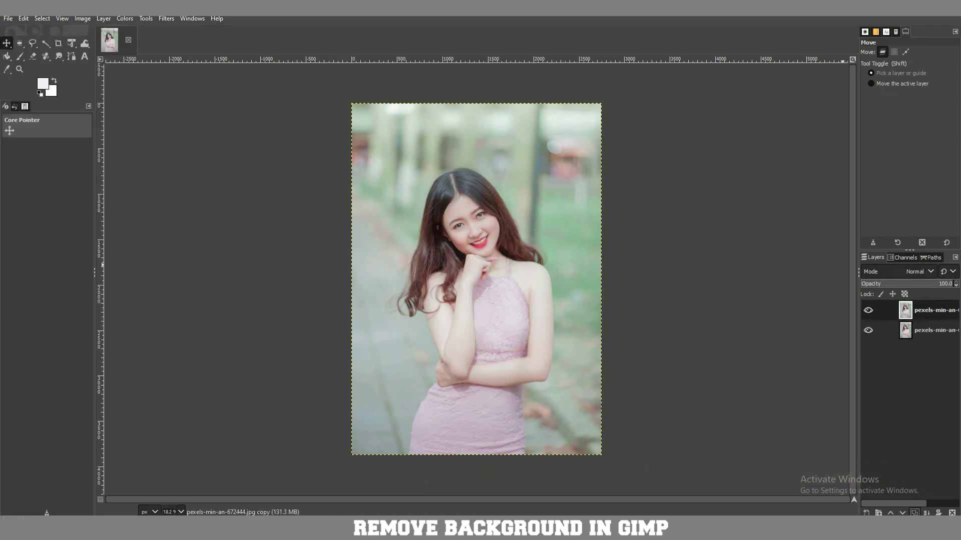
mouse_move(926, 310)
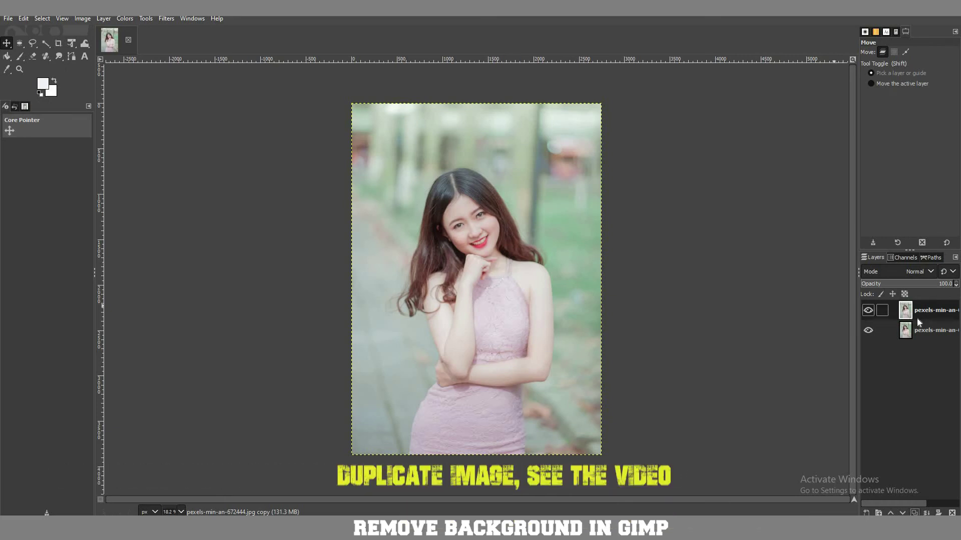
Add an alpha channel to the top duplicated photo layer
right_click(929, 310)
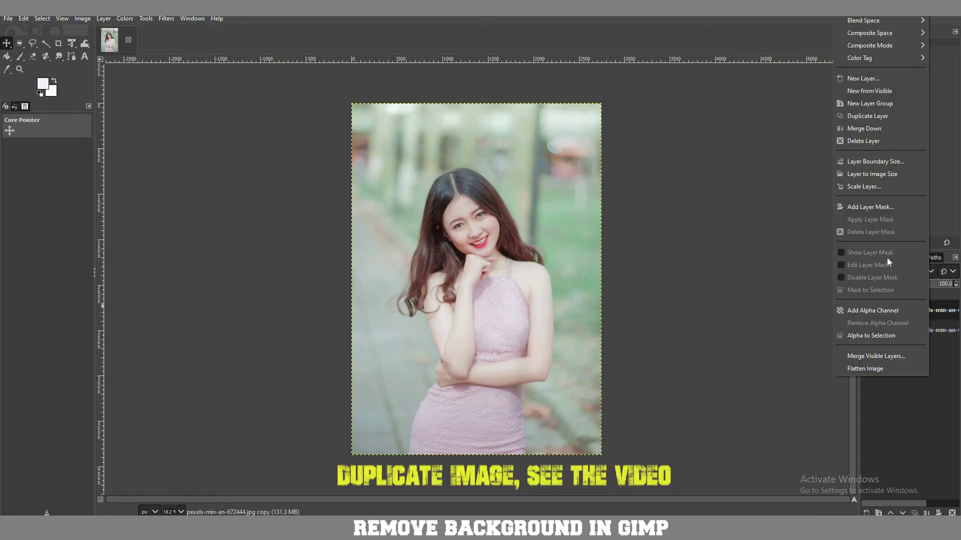
click(884, 310)
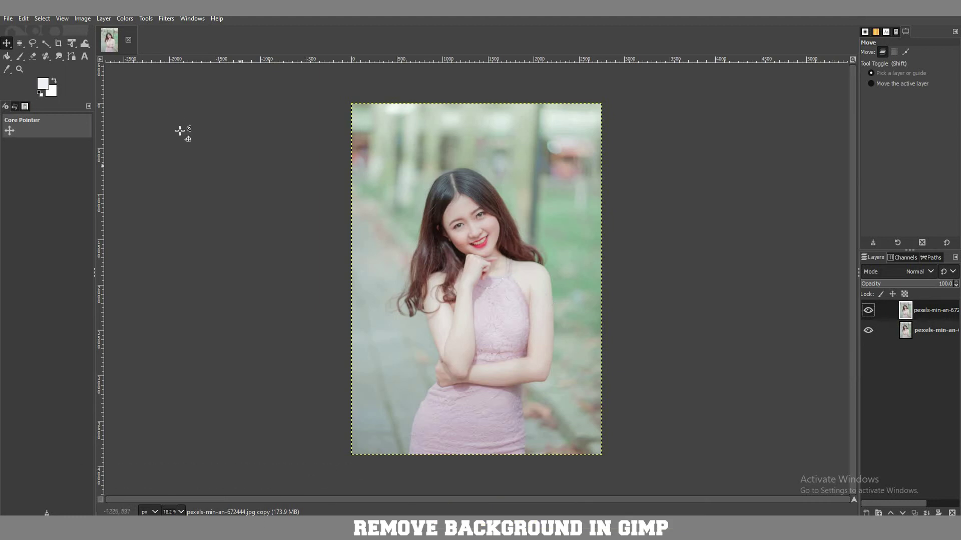
Start a path at the dress hem and trace up the dress's left side and left arm
click(71, 56)
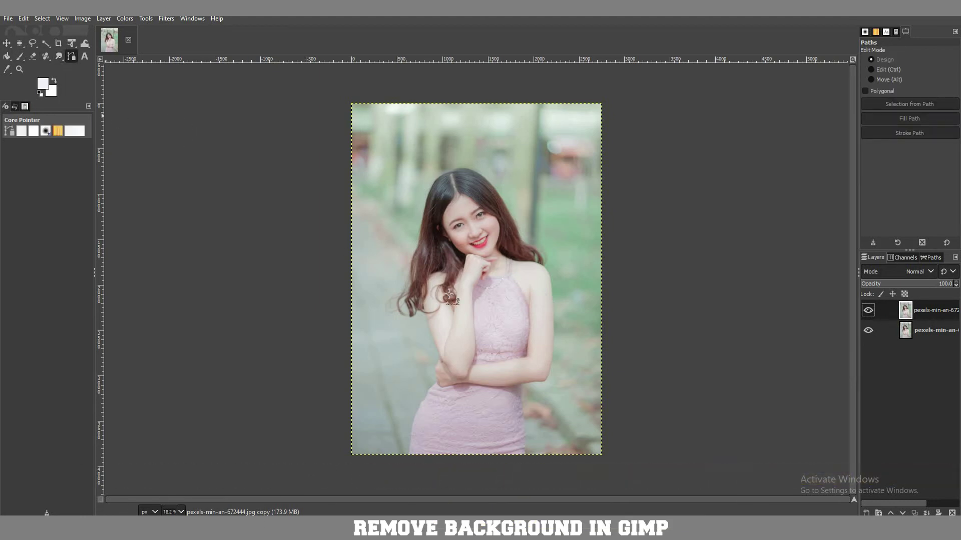
click(407, 454)
drag(416, 414, 423, 403)
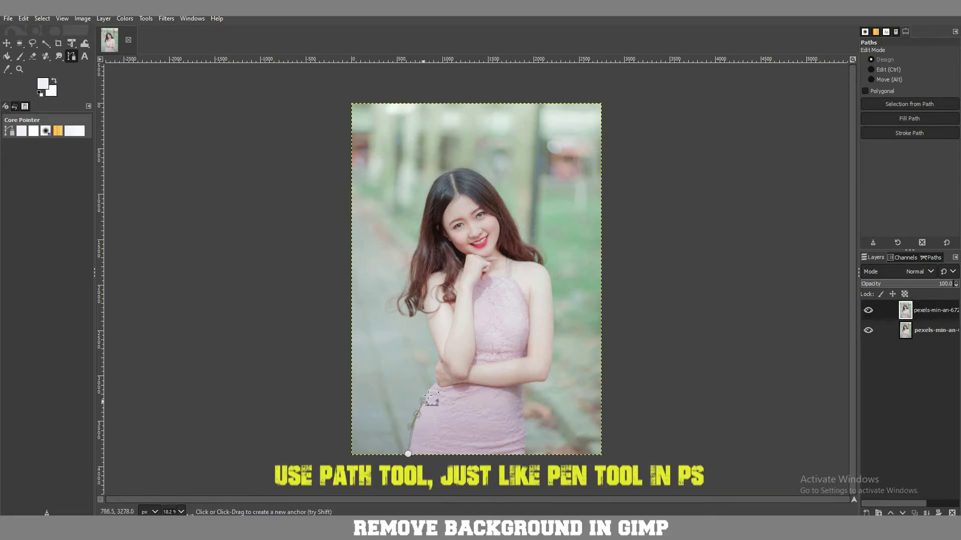
drag(428, 396, 435, 385)
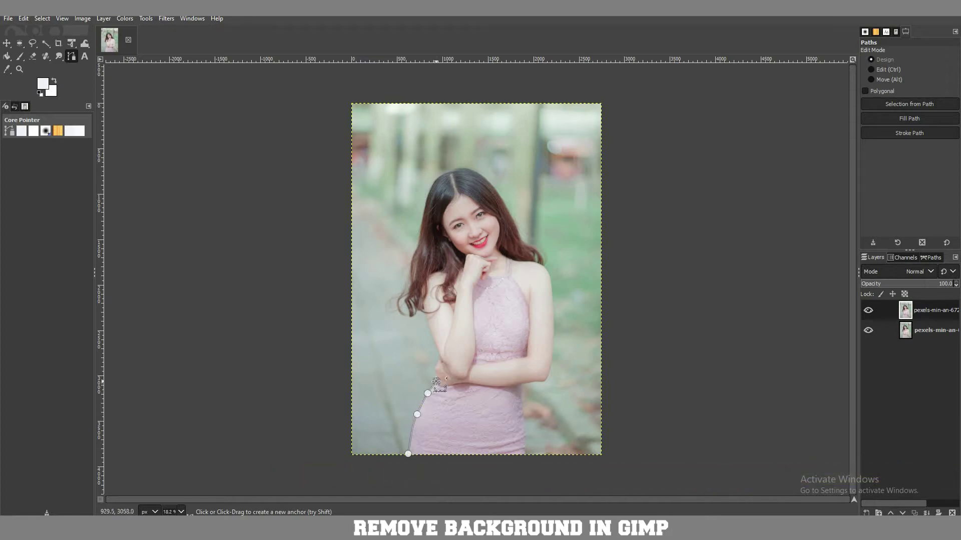
click(436, 382)
click(440, 359)
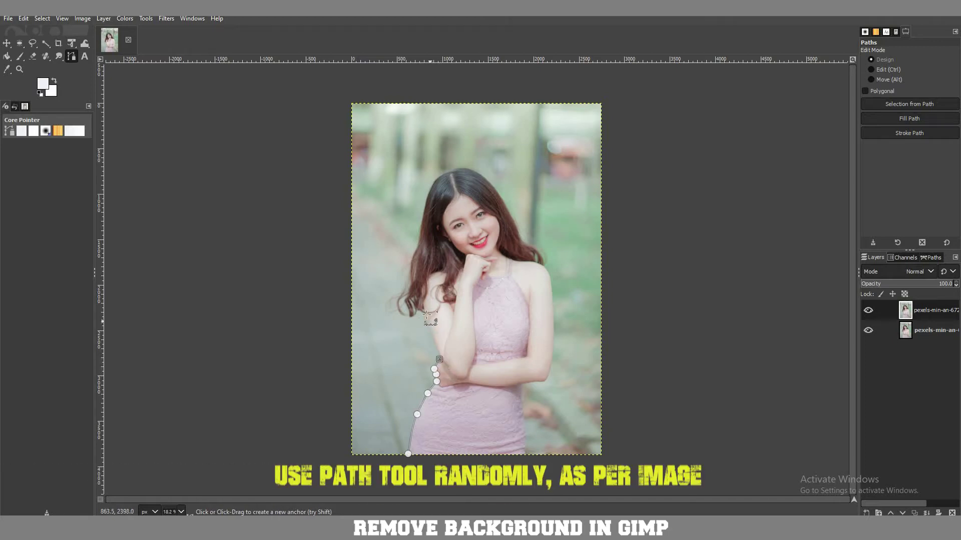
click(424, 313)
Continue the path up the hair's left edge and over the top of the head
drag(409, 316, 416, 295)
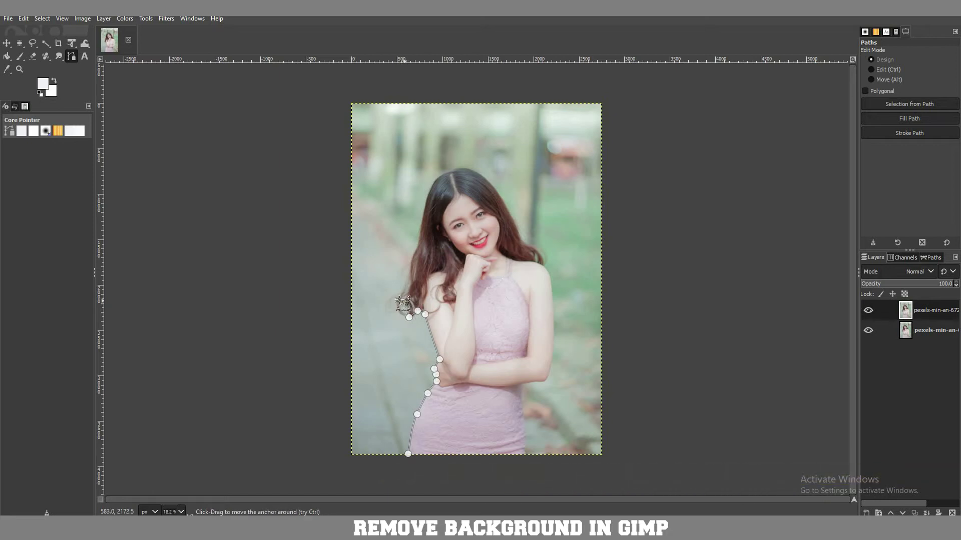
click(402, 302)
drag(409, 289, 410, 283)
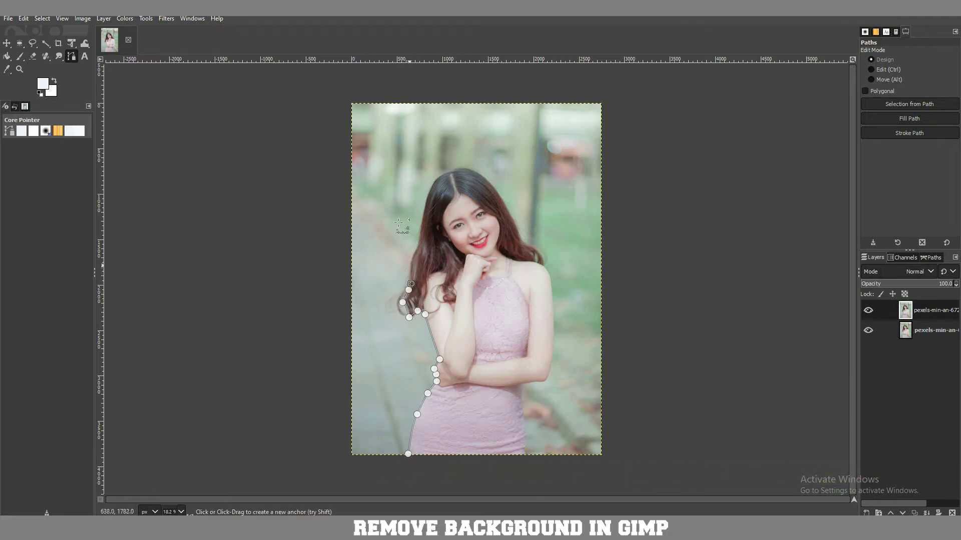
drag(419, 241, 421, 222)
drag(430, 189, 444, 175)
mouse_move(446, 173)
mouse_down()
mouse_move(501, 200)
mouse_move(524, 242)
mouse_up()
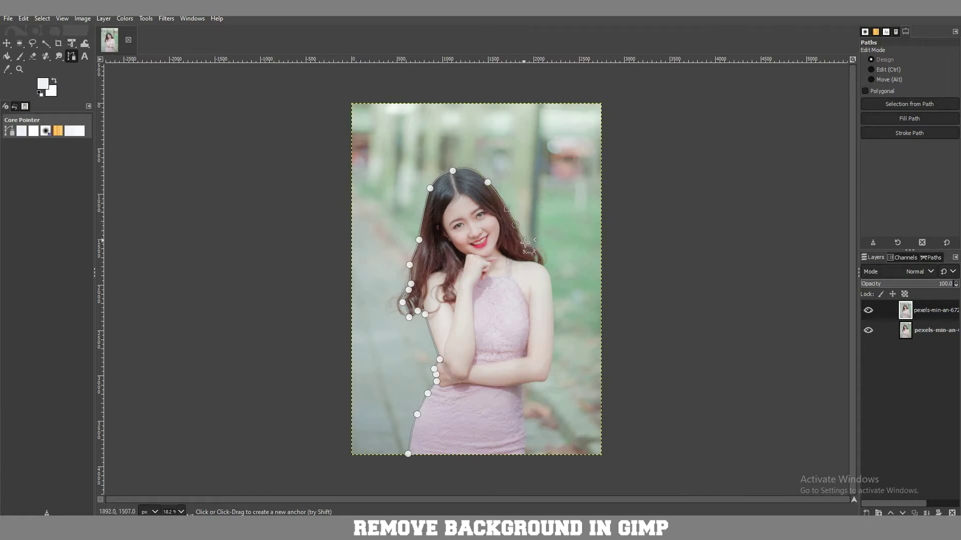
Extend the path down the hair's right side, the right shoulder and upper arm
click(488, 183)
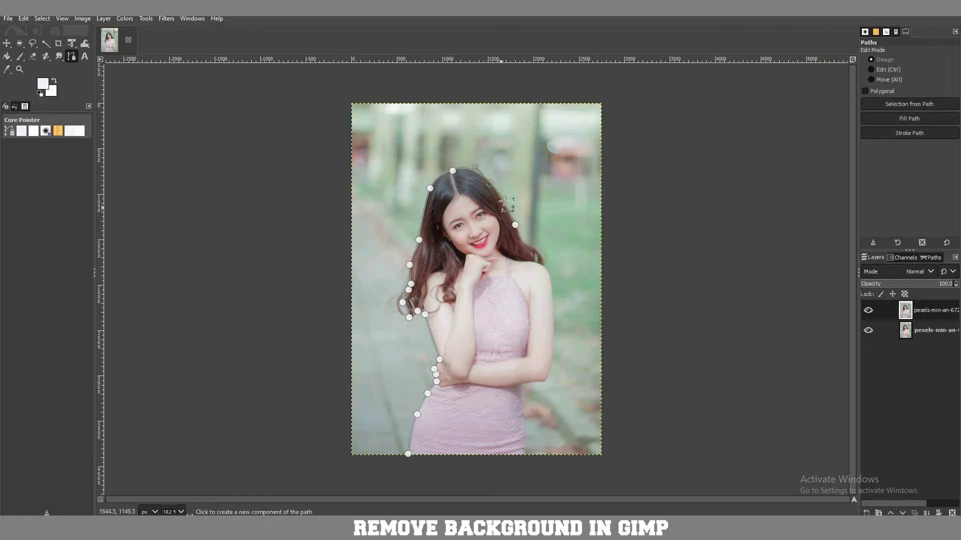
click(515, 225)
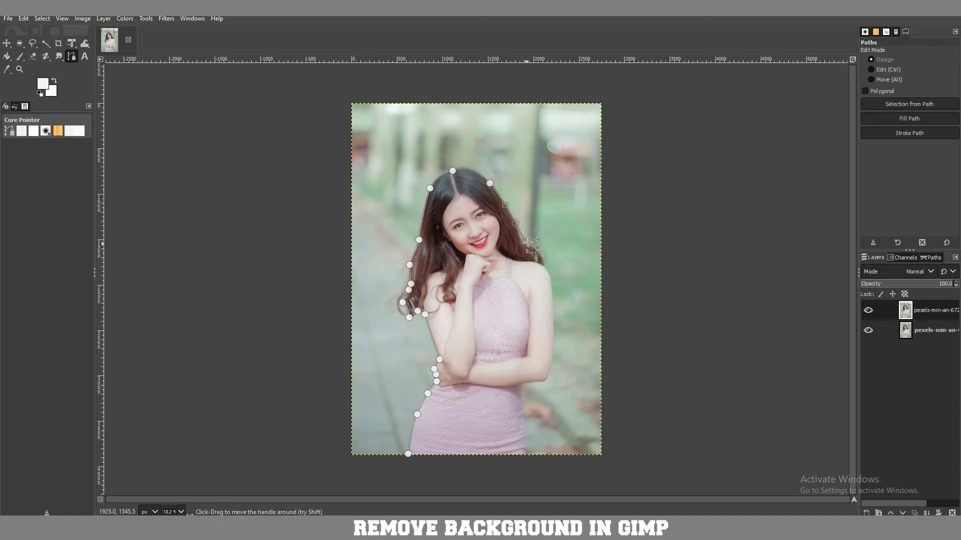
drag(532, 248, 546, 262)
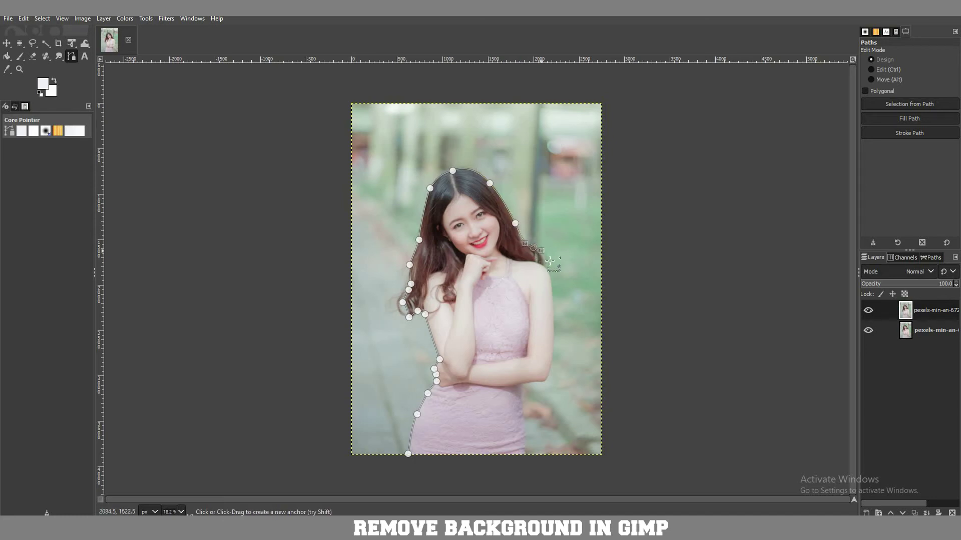
click(544, 266)
drag(553, 306, 551, 332)
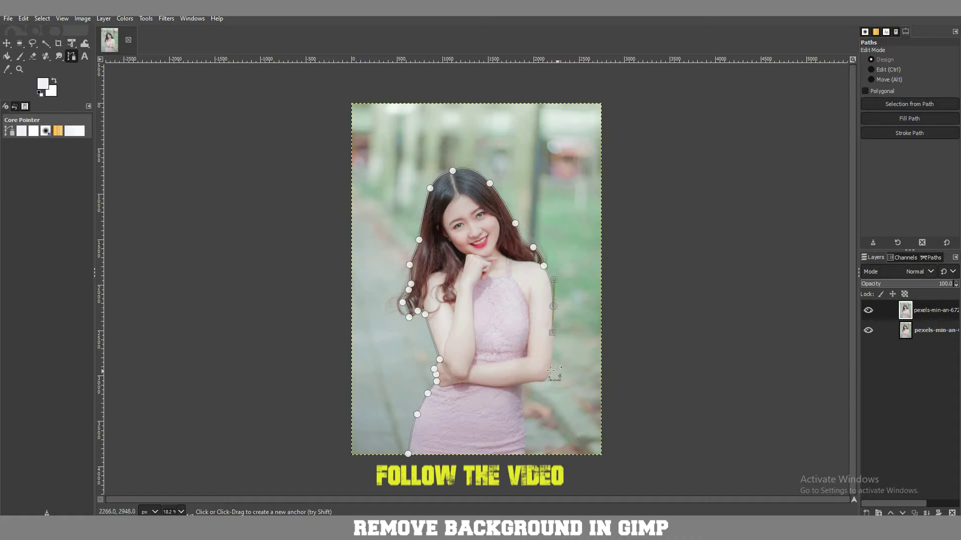
Continue past the right elbow and hand to below the hem, closing at the start anchor
drag(549, 369, 523, 386)
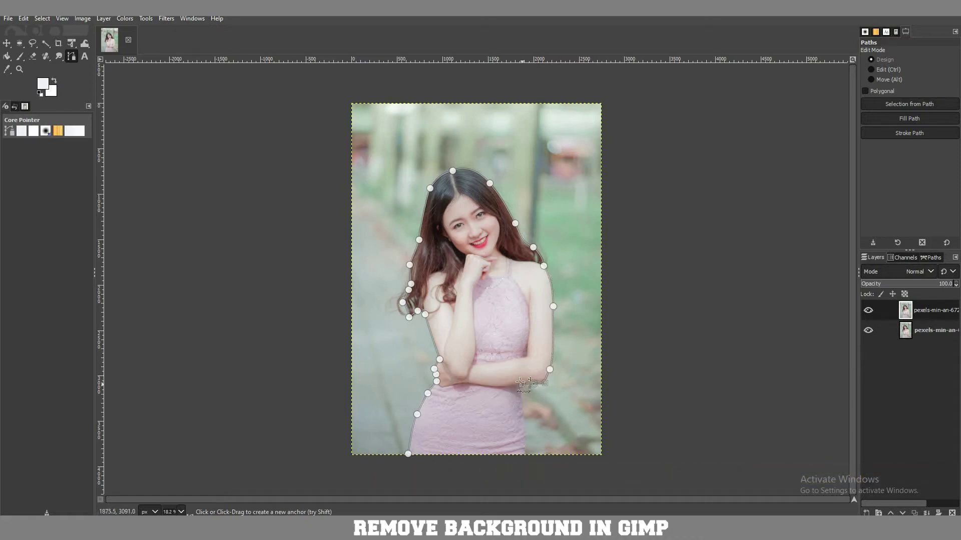
key(ctrl+z)
drag(551, 360, 549, 369)
mouse_move(530, 390)
mouse_down()
mouse_move(521, 387)
mouse_move(526, 435)
mouse_up()
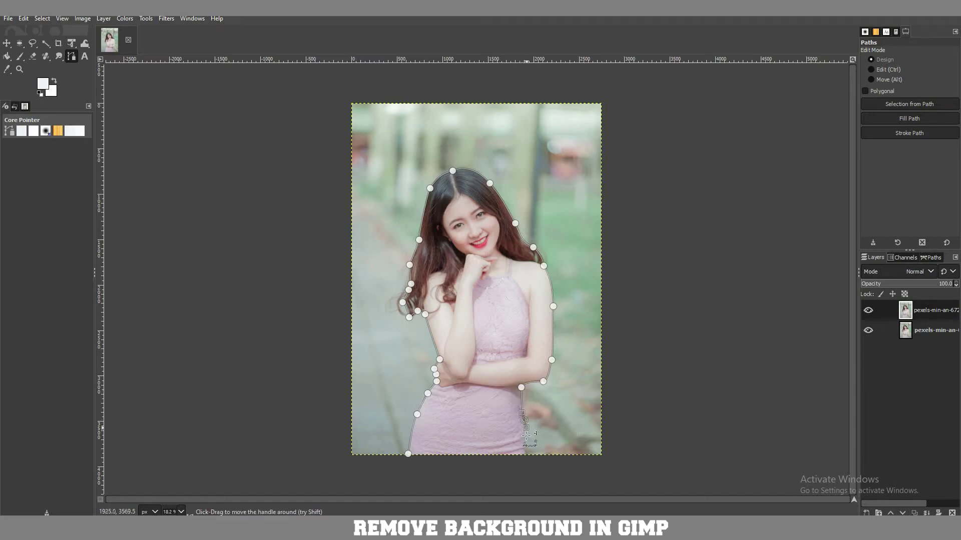
drag(525, 446, 543, 449)
click(524, 461)
click(424, 472)
click(408, 454)
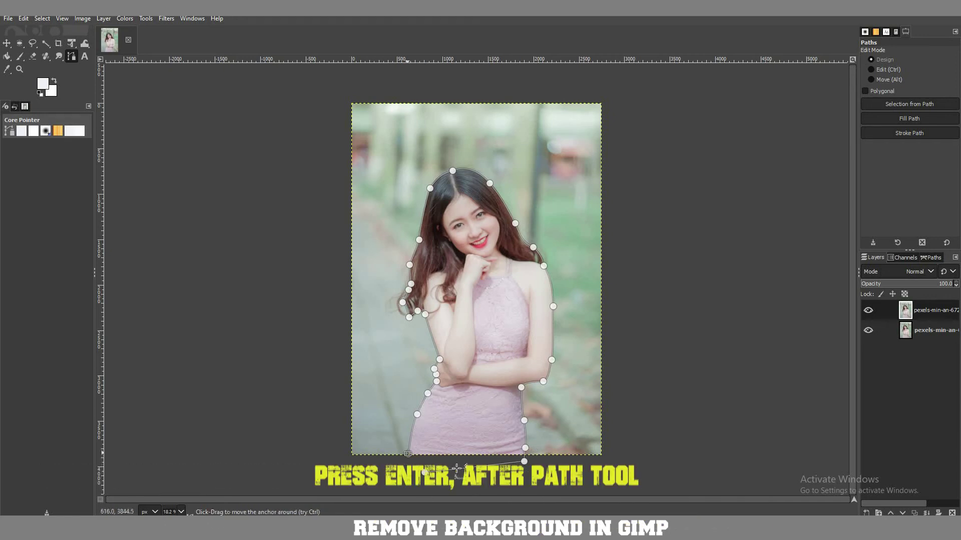
Turn the path into a selection, invert it, hide the original layer and delete the background
click(412, 463)
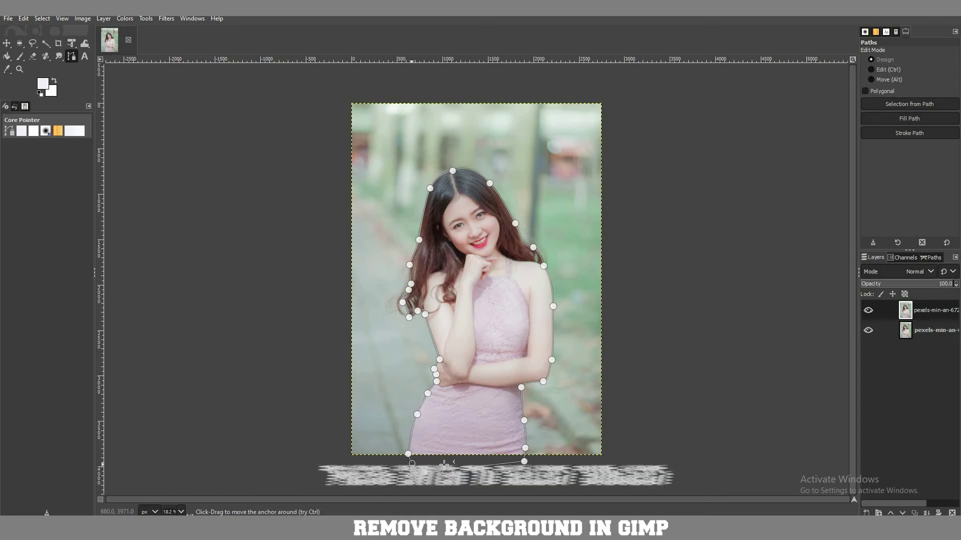
key(Return)
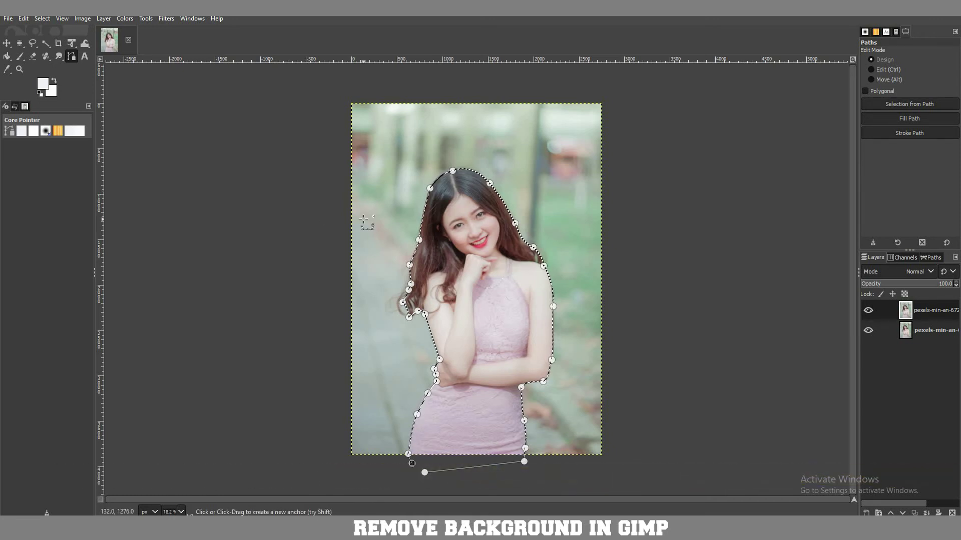
key(ctrl+i)
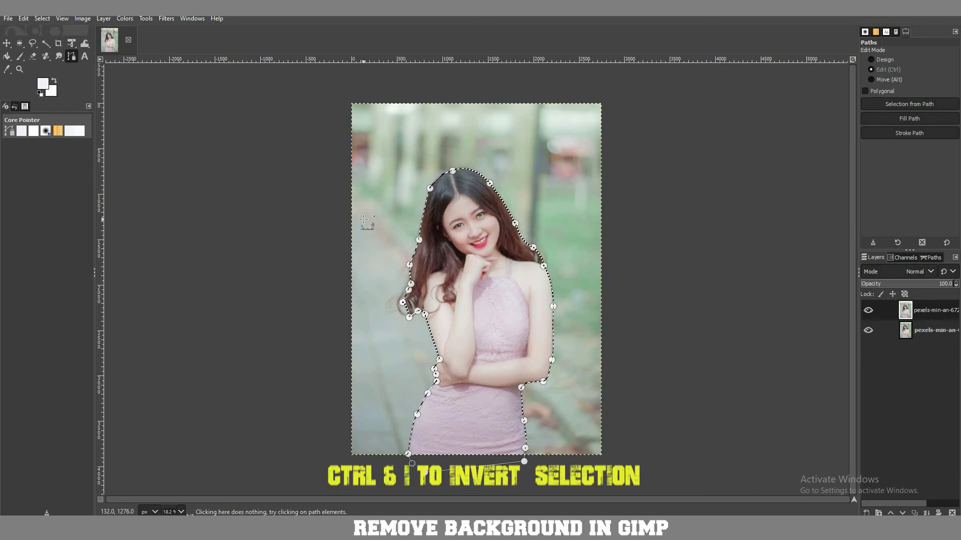
click(868, 330)
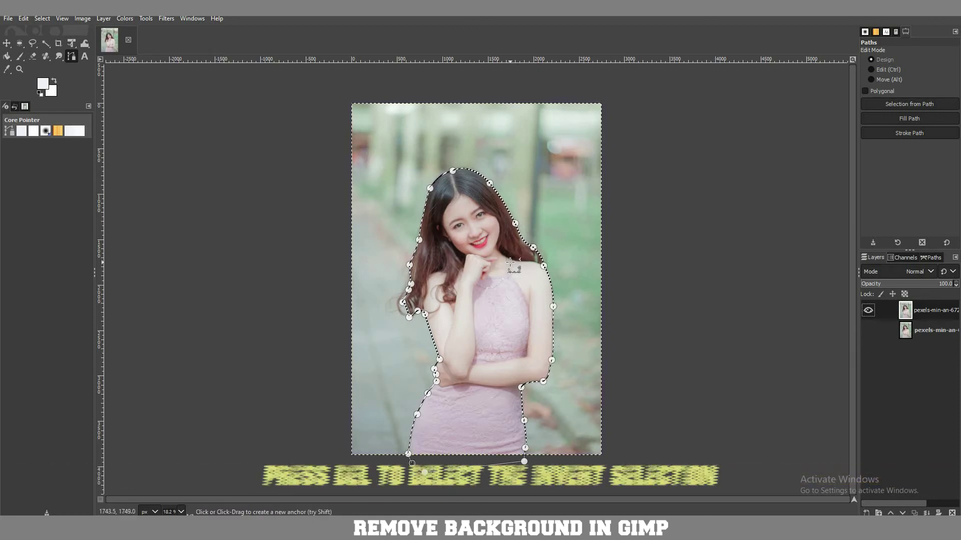
key(Delete)
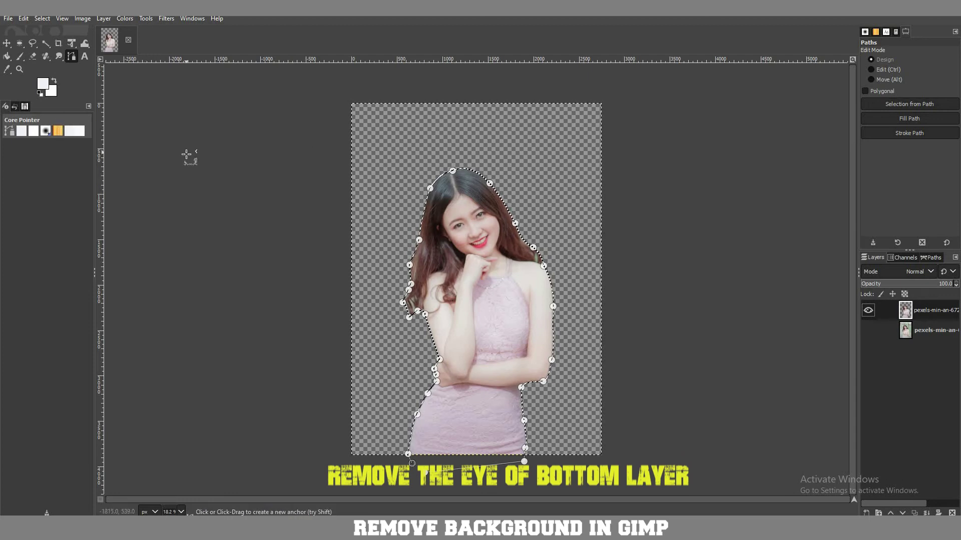
Switch to the Move tool and clear the selection with Select > None
click(5, 42)
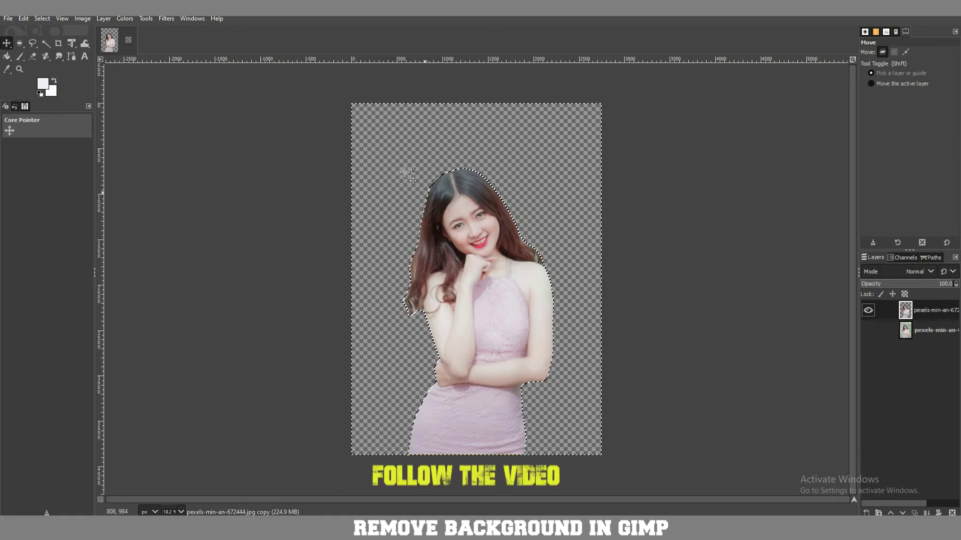
right_click(462, 210)
mouse_move(439, 214)
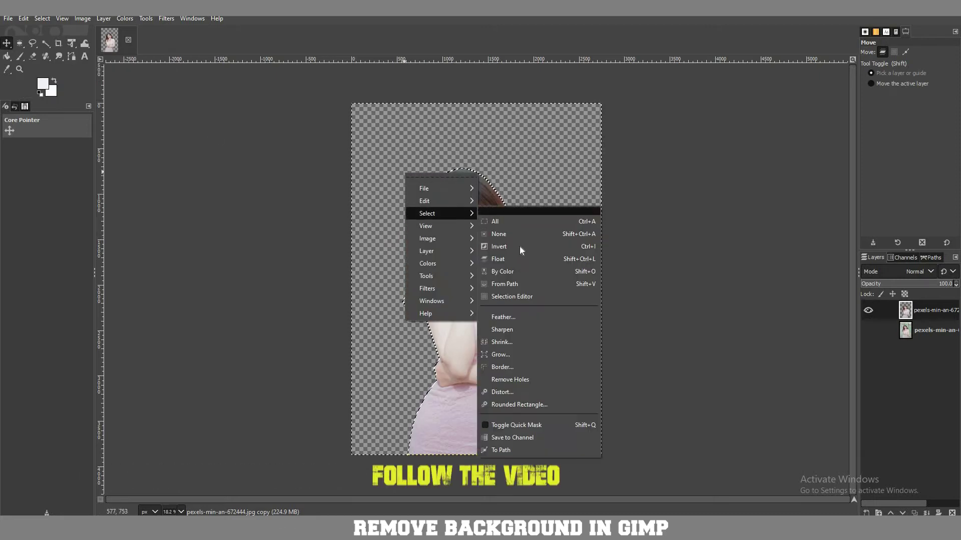
click(593, 234)
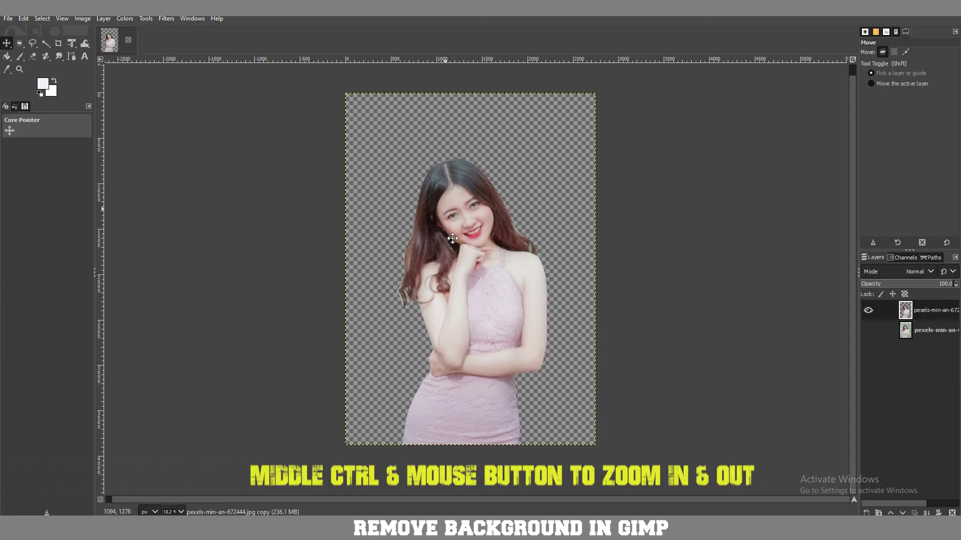
scroll(440, 210, up, 1)
scroll(414, 200, up, 2)
scroll(414, 199, down, 2)
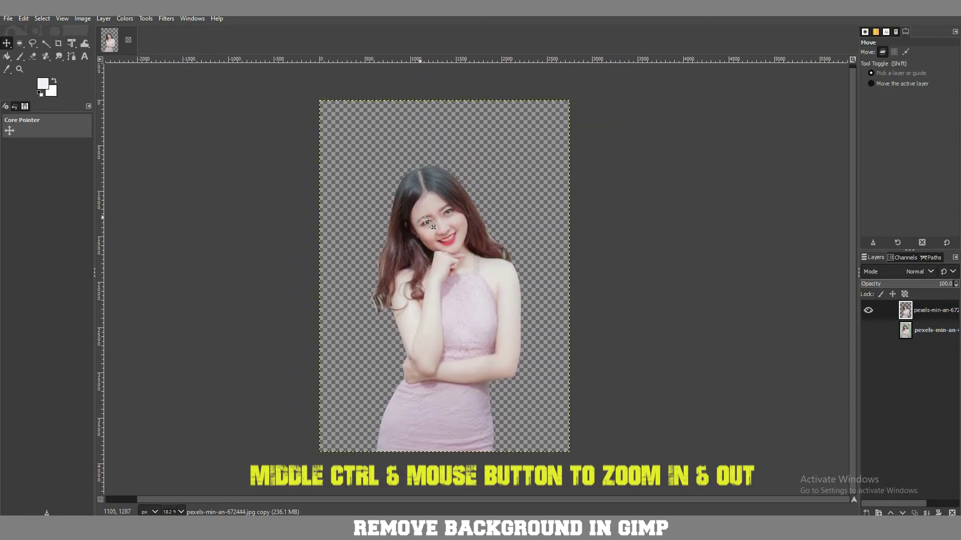
scroll(418, 217, up, 2)
scroll(378, 299, up, 3)
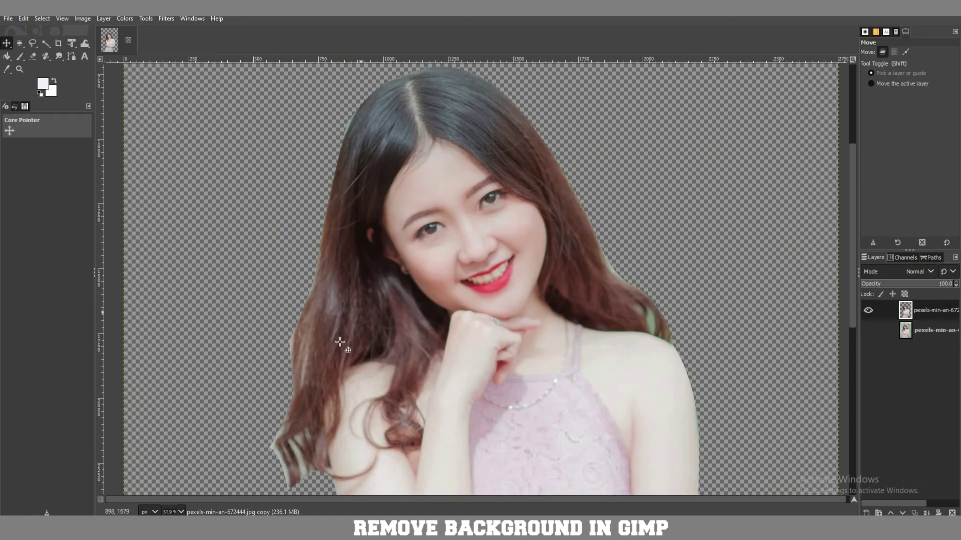
scroll(336, 208, down, 2)
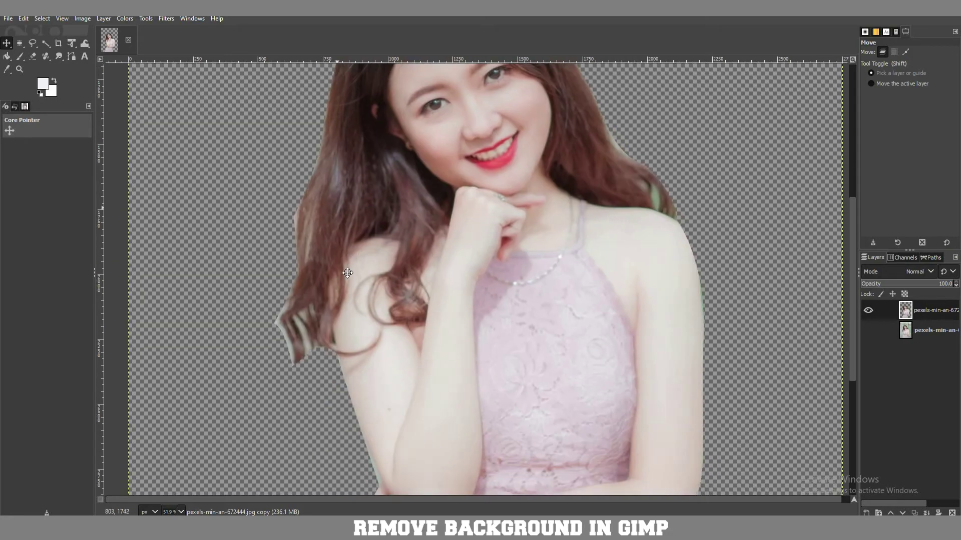
scroll(335, 208, up, 2)
scroll(336, 207, down, 5)
scroll(475, 280, up, 1)
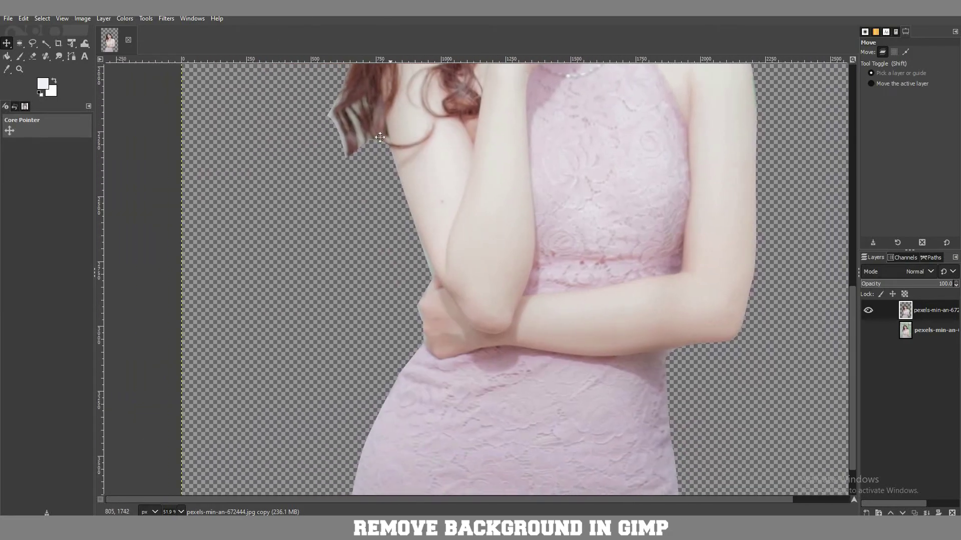
scroll(475, 280, up, 2)
scroll(476, 281, up, 2)
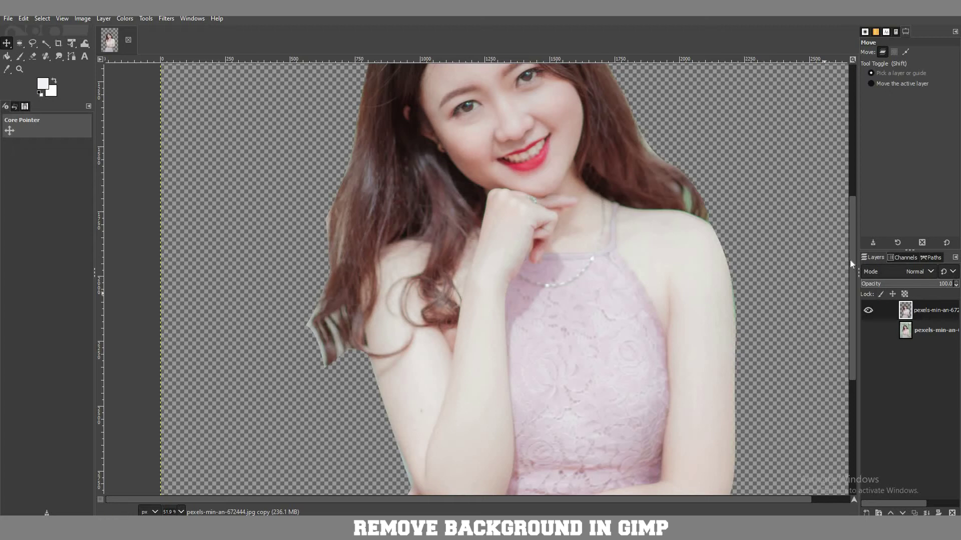
scroll(854, 225, up, 3)
scroll(694, 276, down, 3)
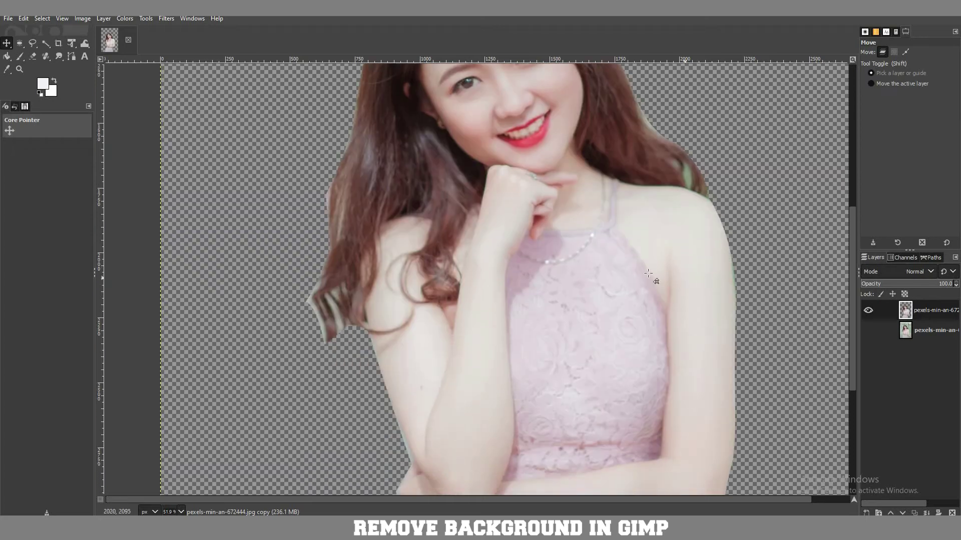
scroll(596, 294, up, 1)
scroll(590, 281, right, 1)
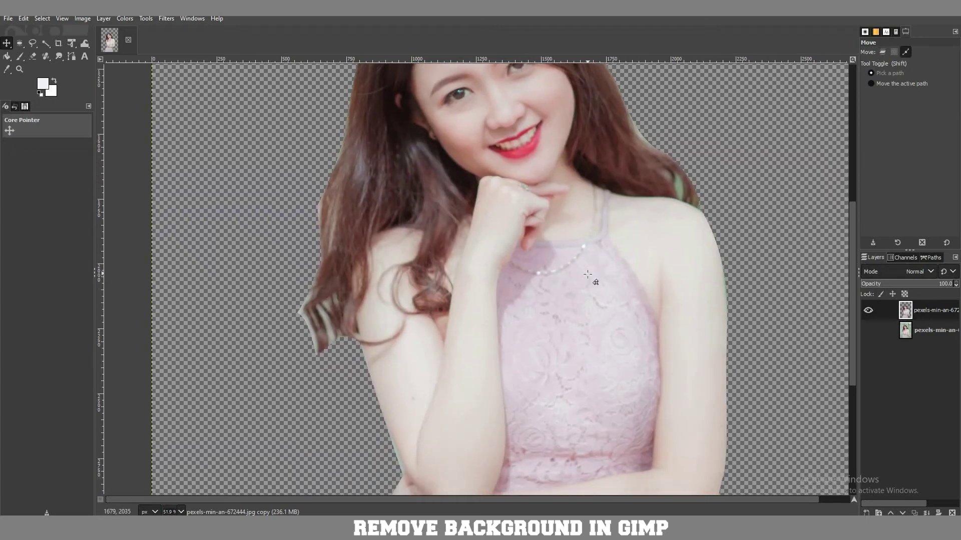
scroll(572, 241, down, 1)
scroll(573, 241, down, 1)
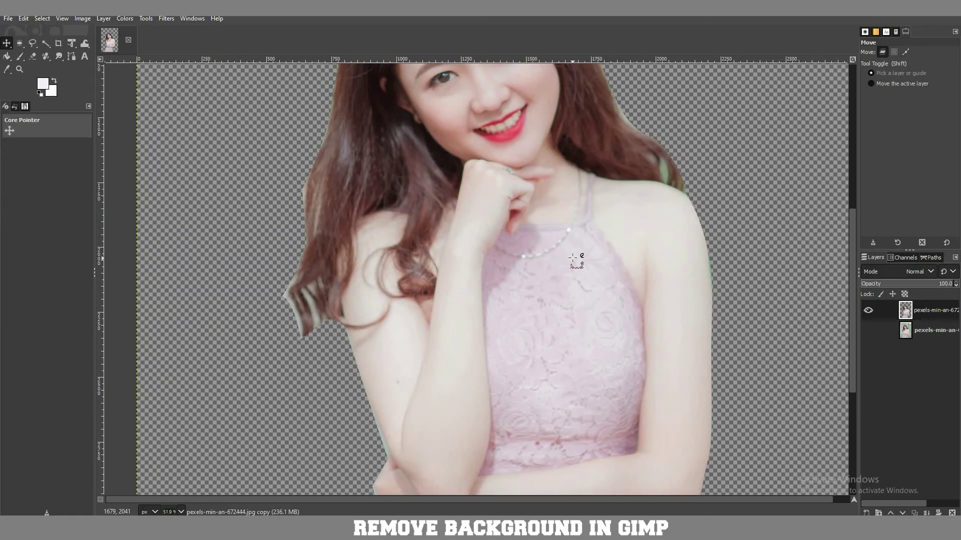
ctrl+scroll(580, 282, down, 3)
ctrl+scroll(583, 280, up, 1)
ctrl+scroll(580, 278, up, 2)
ctrl+scroll(578, 276, down, 3)
ctrl+scroll(575, 276, up, 4)
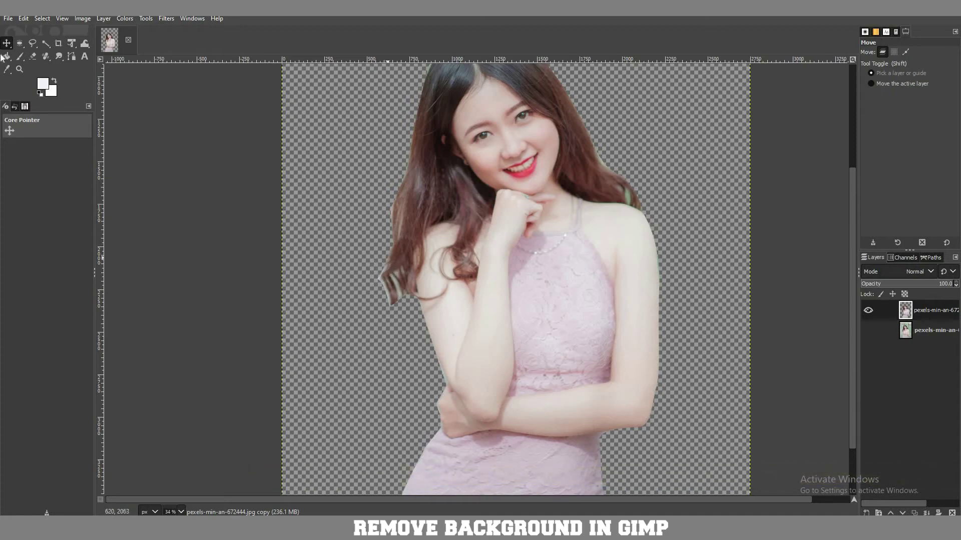
Start a new path around the stray hair strand, left shoulder and left arm
click(70, 56)
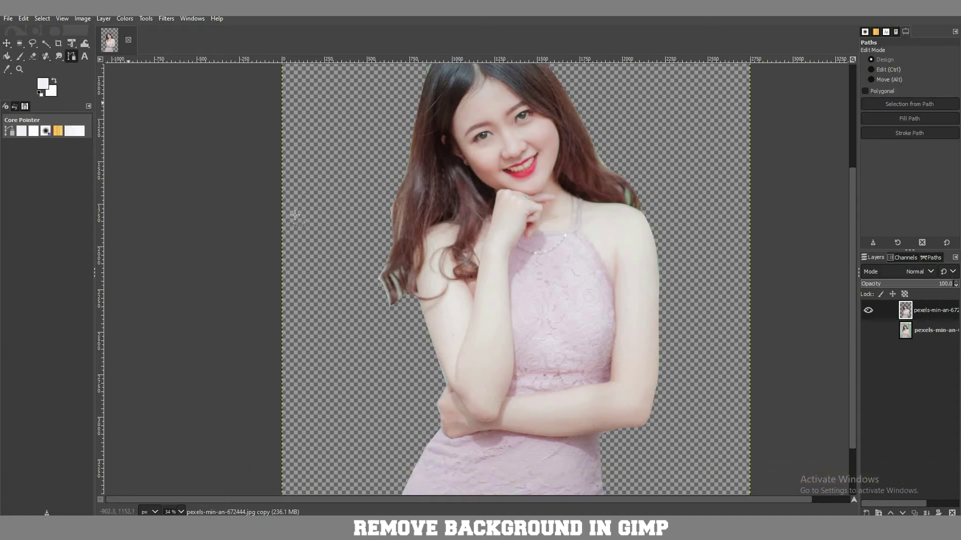
click(393, 303)
click(397, 298)
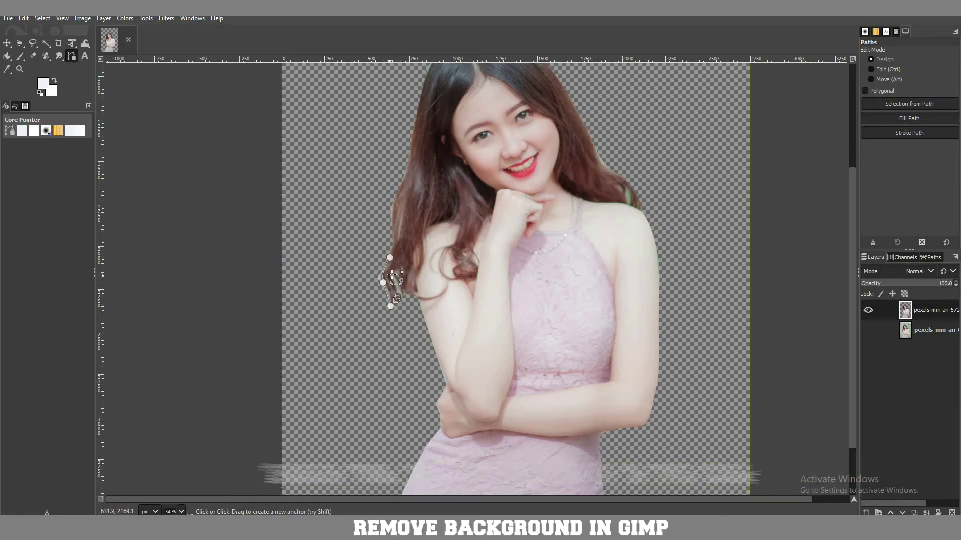
click(389, 275)
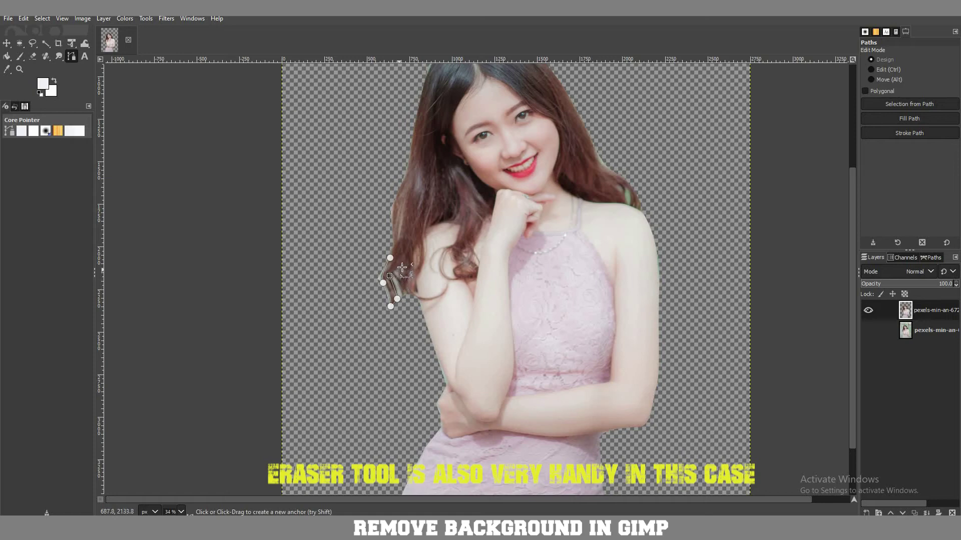
click(399, 270)
drag(413, 295, 420, 299)
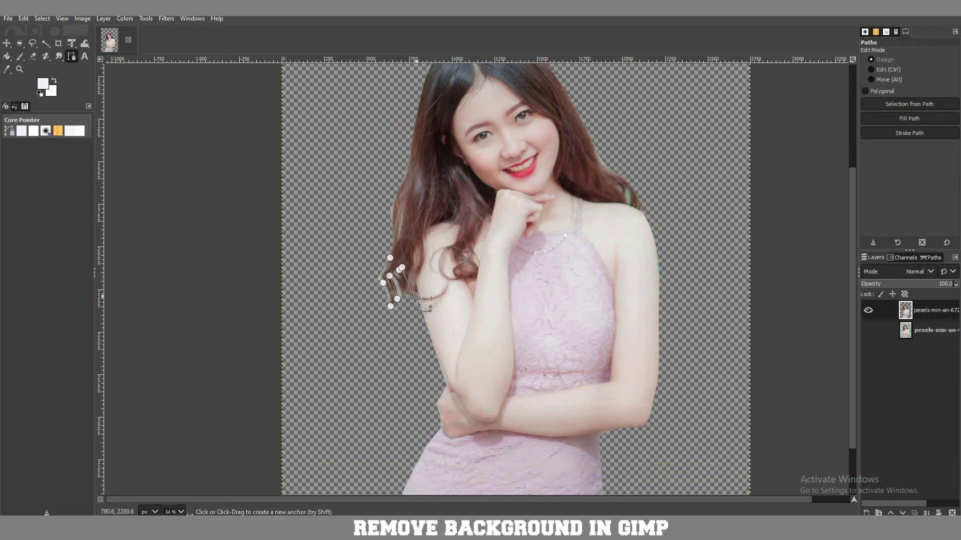
click(447, 383)
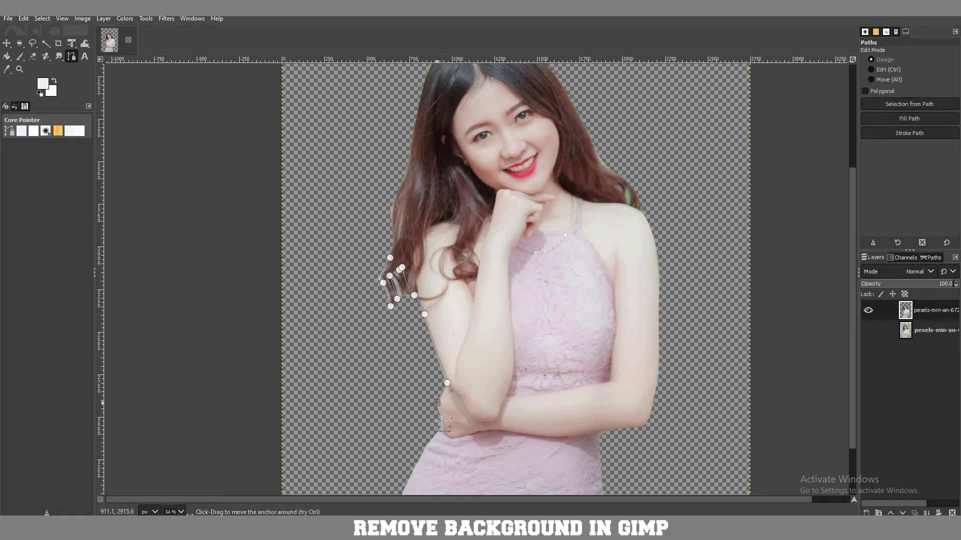
Extend the path wide around the figure: up the left side, over the head, down the right
click(426, 444)
click(364, 441)
click(296, 407)
click(268, 351)
click(278, 235)
click(312, 100)
scroll(481, 149, up, 3)
click(402, 117)
click(499, 94)
click(647, 153)
click(694, 272)
click(720, 384)
click(680, 467)
Trace the path up the right shoulder and around the hair, then convert it to a selection
click(631, 316)
click(613, 301)
click(610, 290)
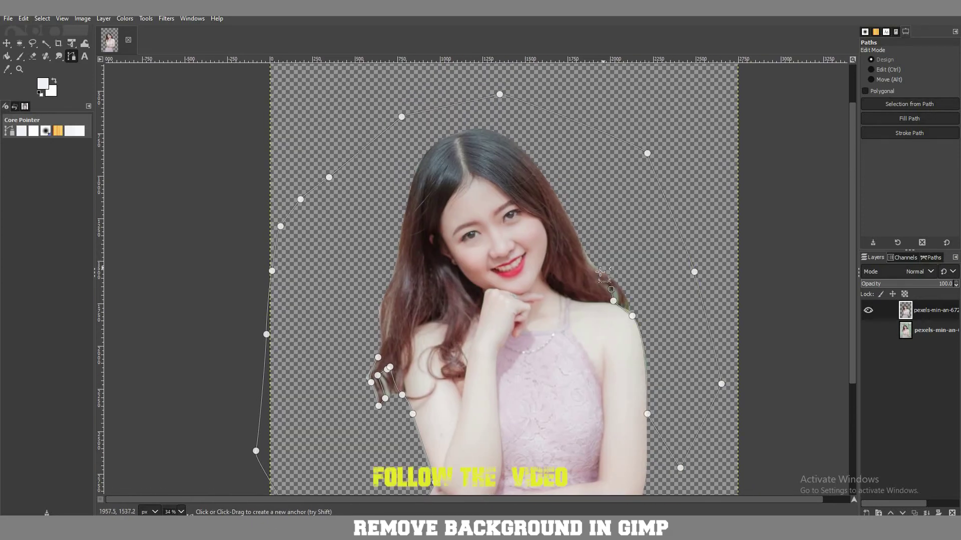
drag(517, 147, 483, 126)
click(459, 132)
drag(412, 180, 403, 219)
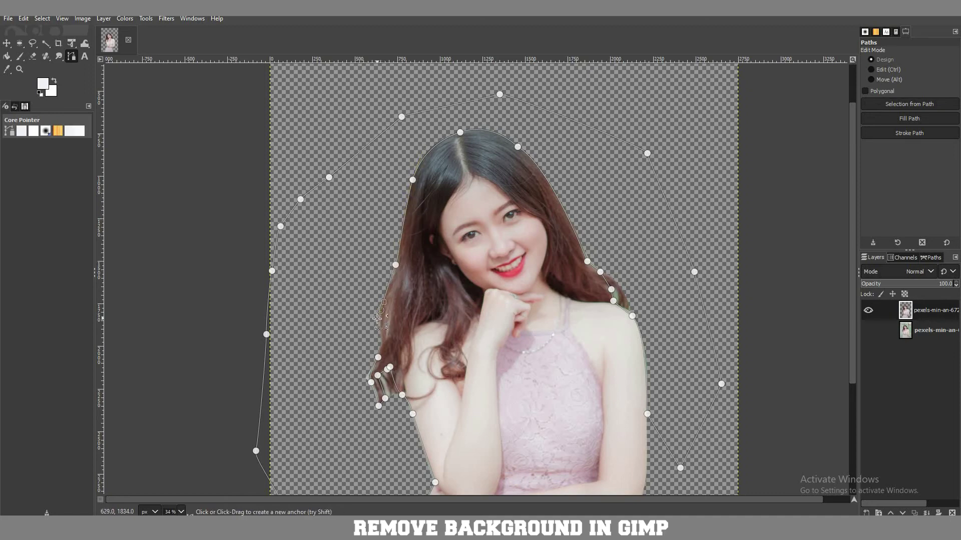
click(378, 359)
key(Return)
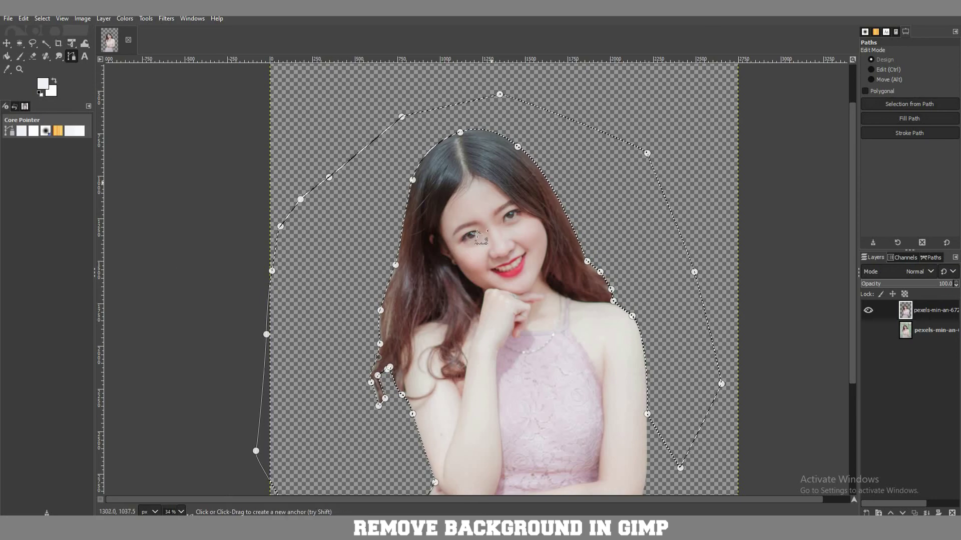
key(m)
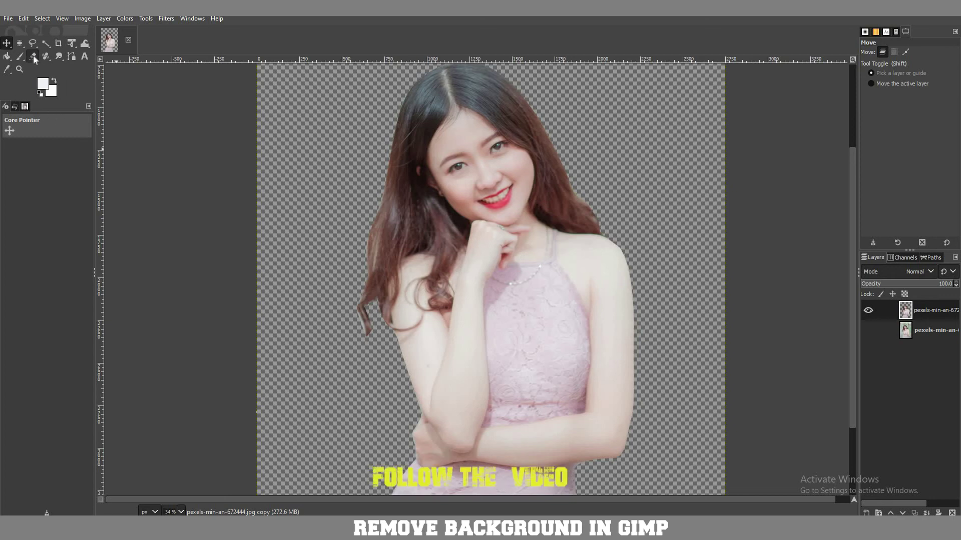
click(34, 57)
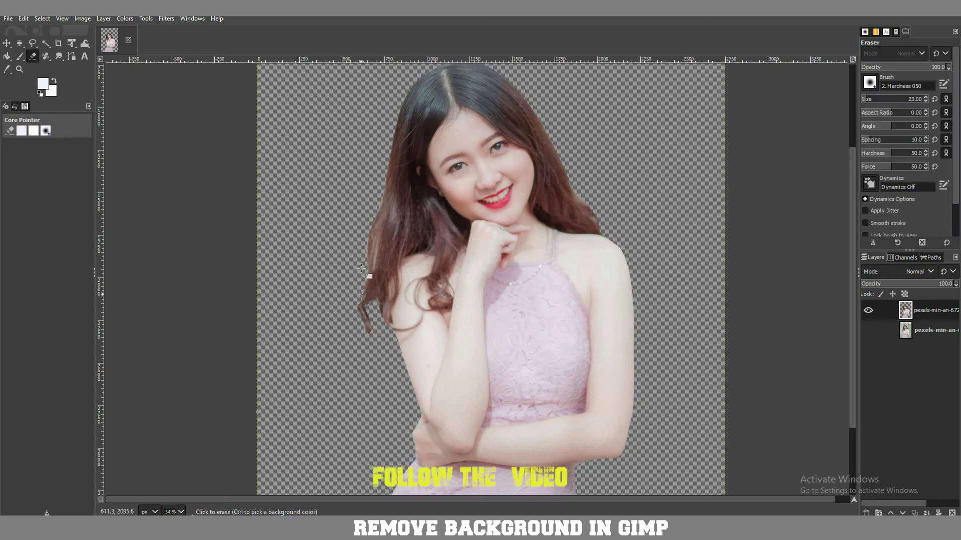
Zoom in to 72.9% and erase stray background pixels along the hair and dress edges
scroll(484, 296, up, 3)
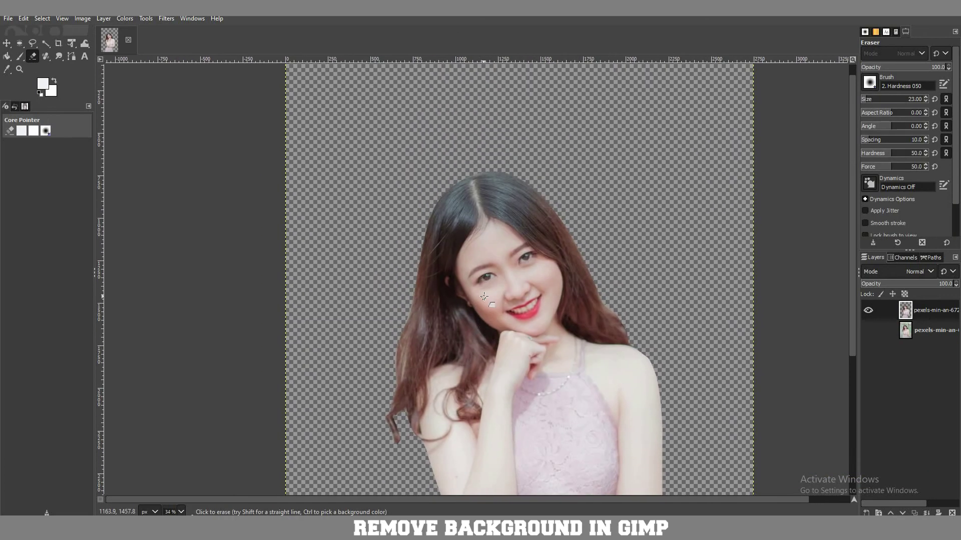
scroll(486, 291, up, 1)
scroll(450, 280, up, 4)
scroll(358, 264, up, 2)
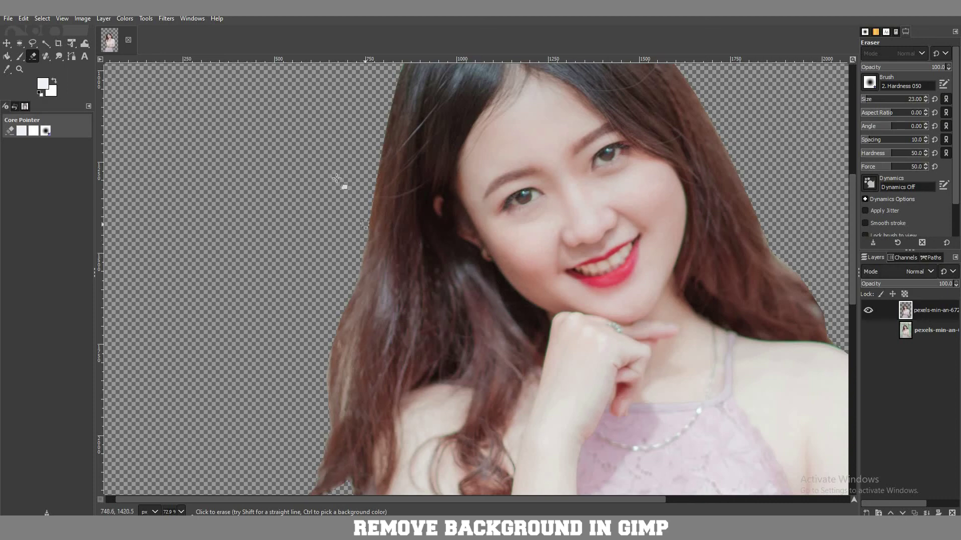
scroll(400, 161, up, 3)
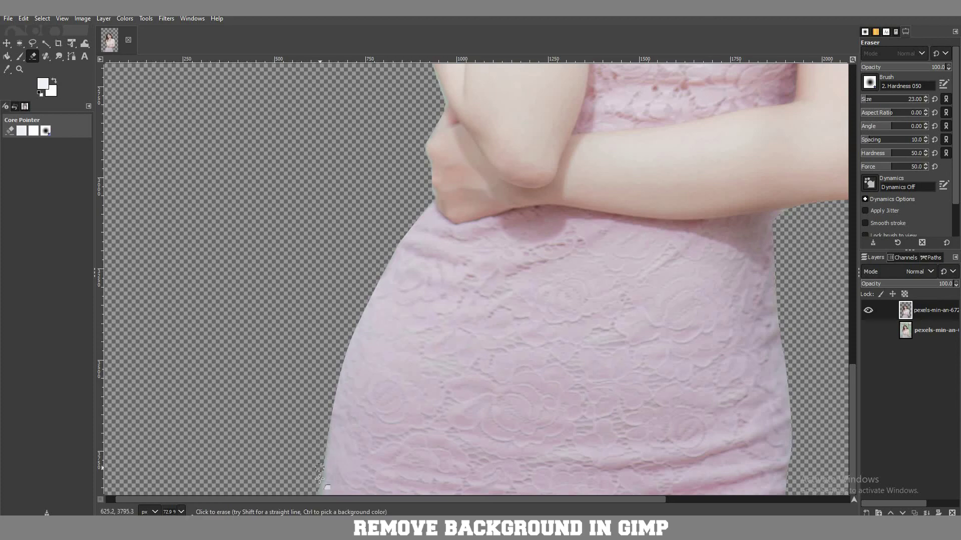
scroll(852, 367, up, 3)
scroll(851, 368, up, 8)
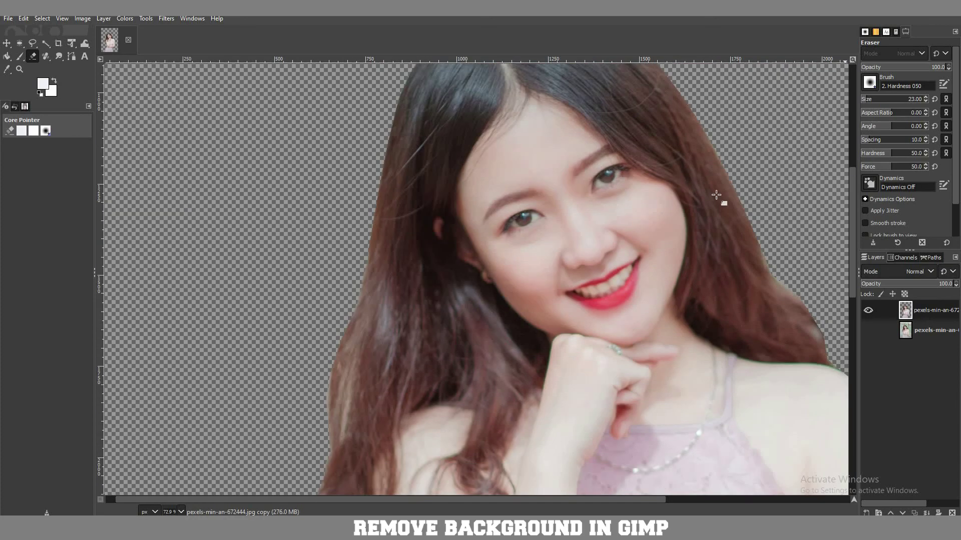
ctrl+scroll(853, 250, down, 1)
ctrl+scroll(853, 200, down, 3)
scroll(856, 275, down, 2)
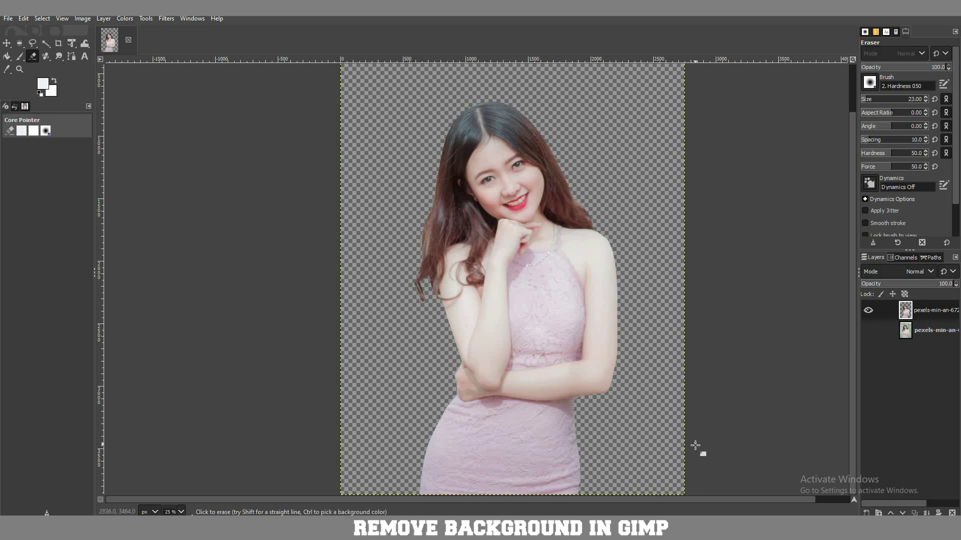
key(m)
click(867, 331)
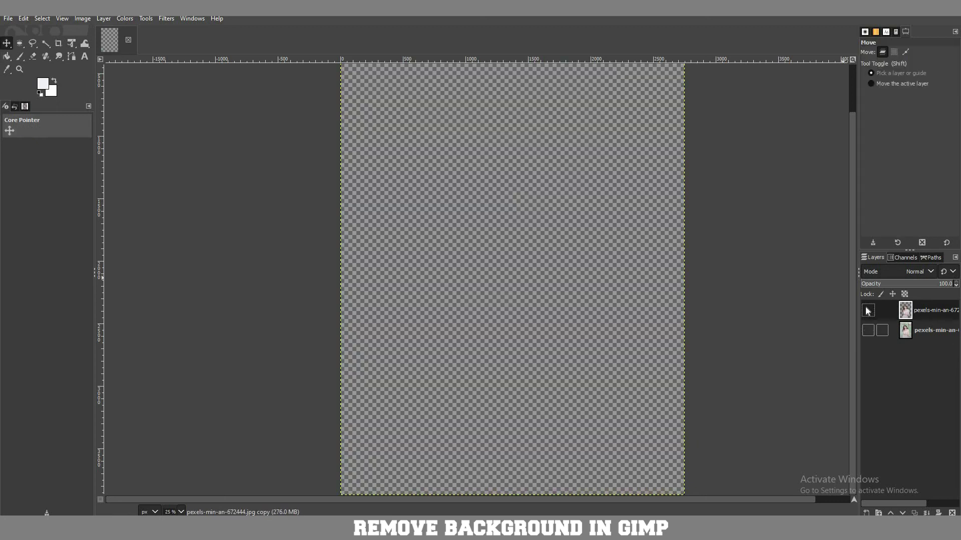
click(867, 331)
click(867, 331)
click(868, 331)
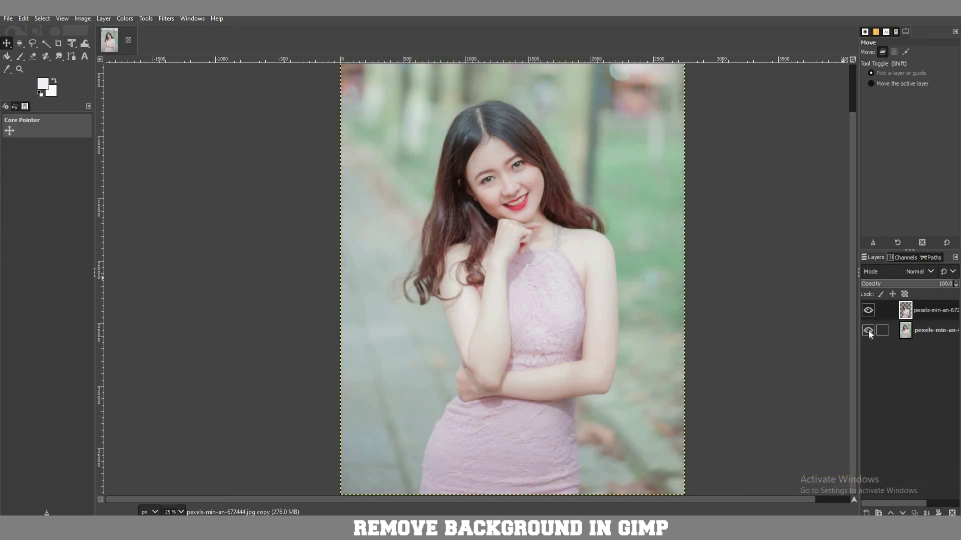
click(868, 331)
click(868, 331)
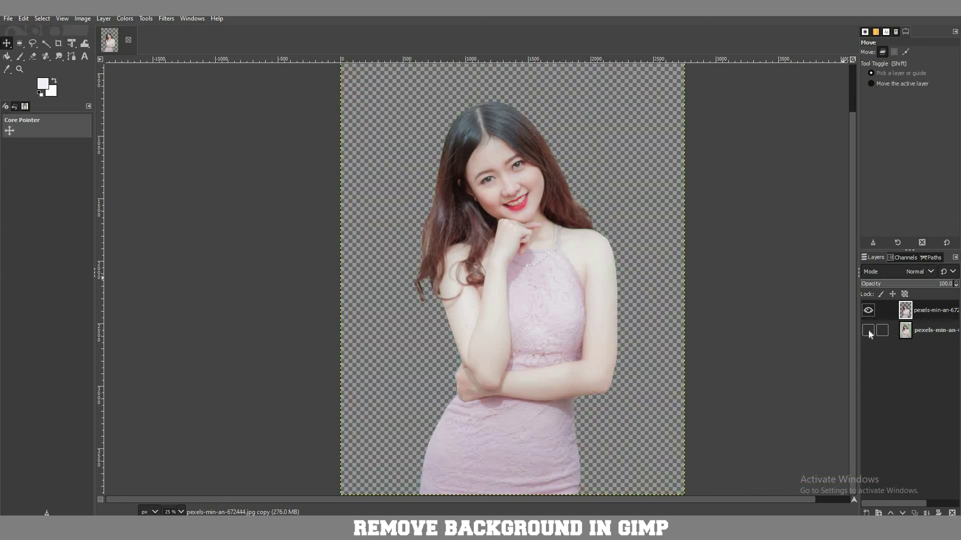